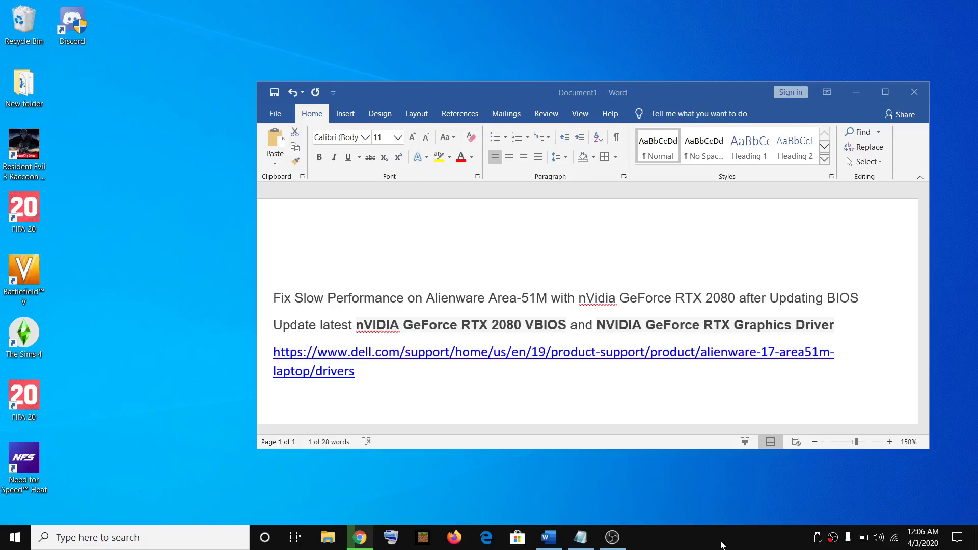
In the Word title, highlight 'nVidia GeForce RTX 2080', 'Fix Slow Performance' and 'Updating BIOS'
{"action": "left_click", "coordinate": [535, 298]}
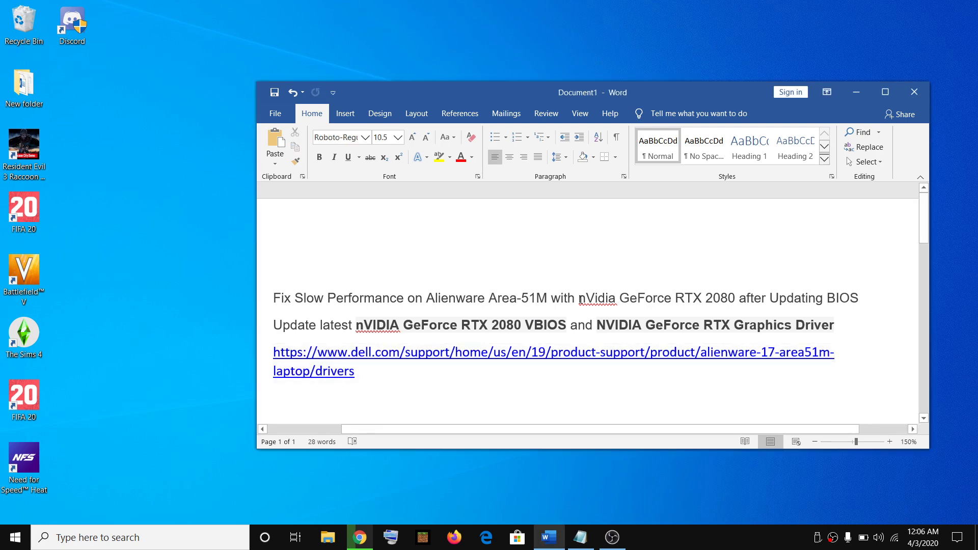
{"action": "left_click_drag", "start_coordinate": [581, 299], "coordinate": [732, 300]}
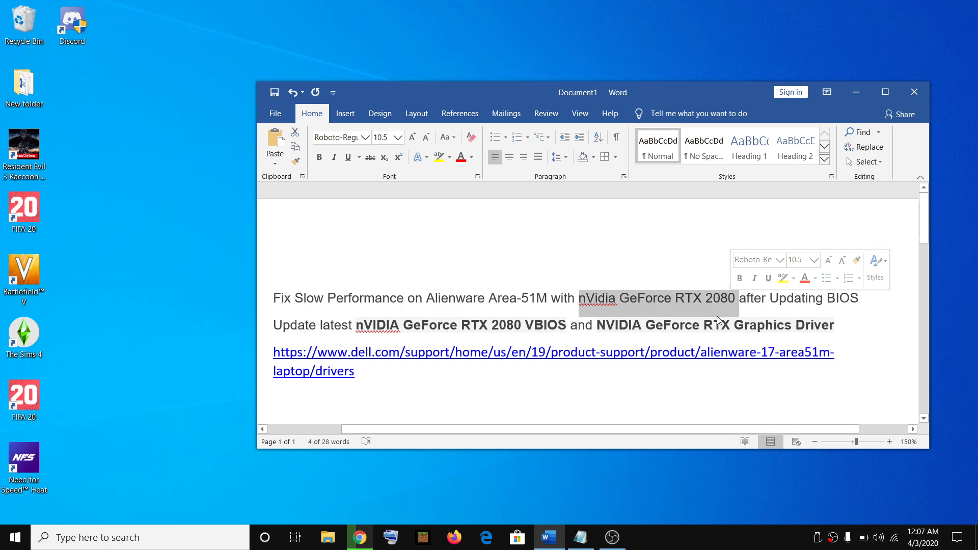
{"action": "left_click_drag", "start_coordinate": [275, 300], "coordinate": [377, 302]}
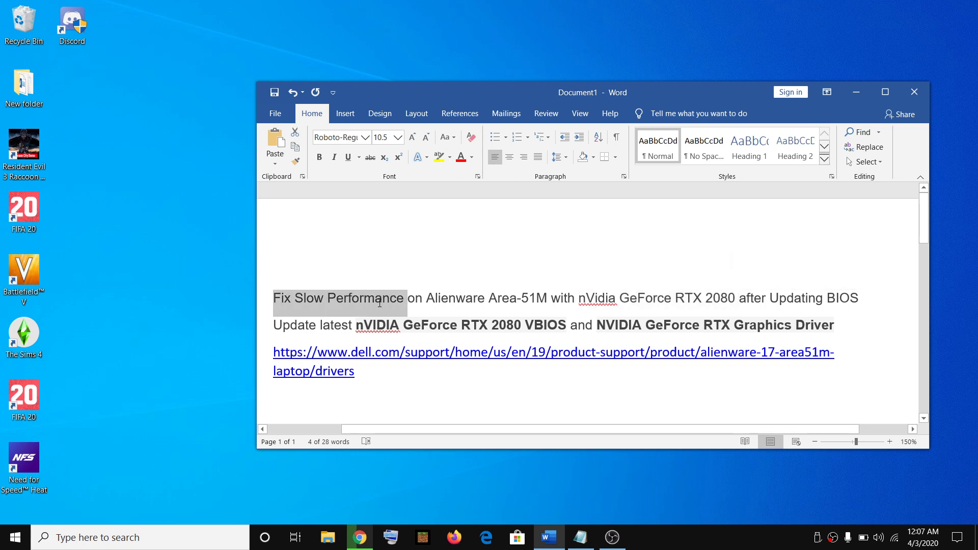
{"action": "left_click_drag", "start_coordinate": [788, 301], "coordinate": [852, 298]}
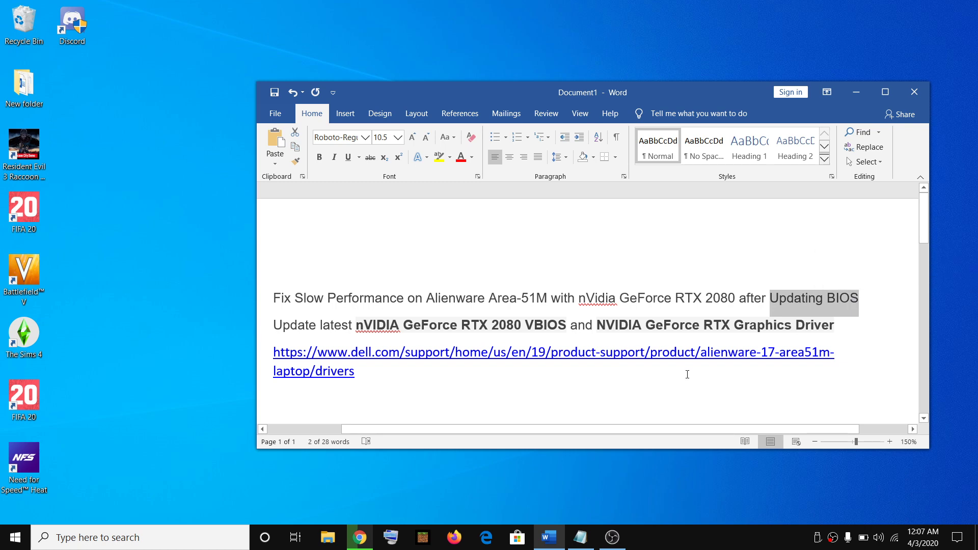
{"action": "left_click", "coordinate": [630, 298]}
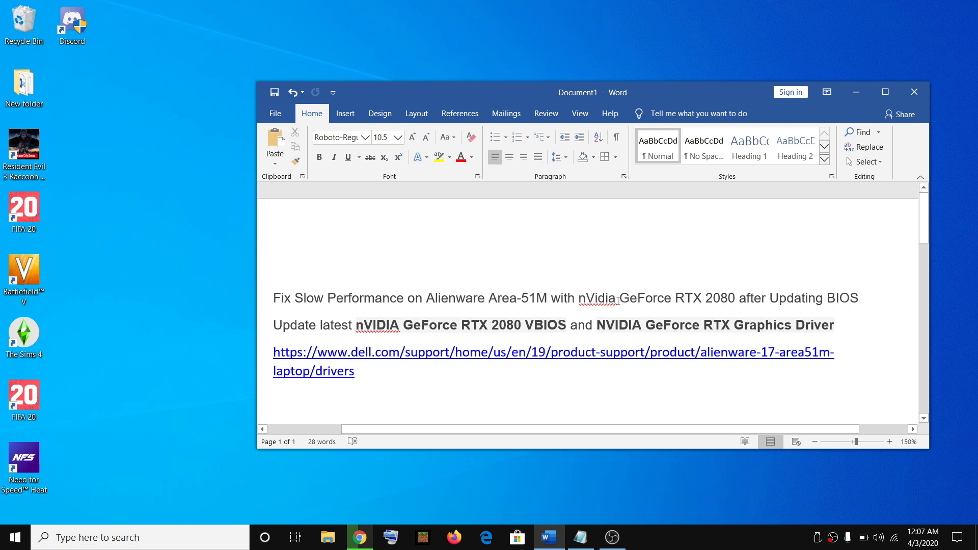
{"action": "left_click_drag", "start_coordinate": [442, 293], "coordinate": [733, 304]}
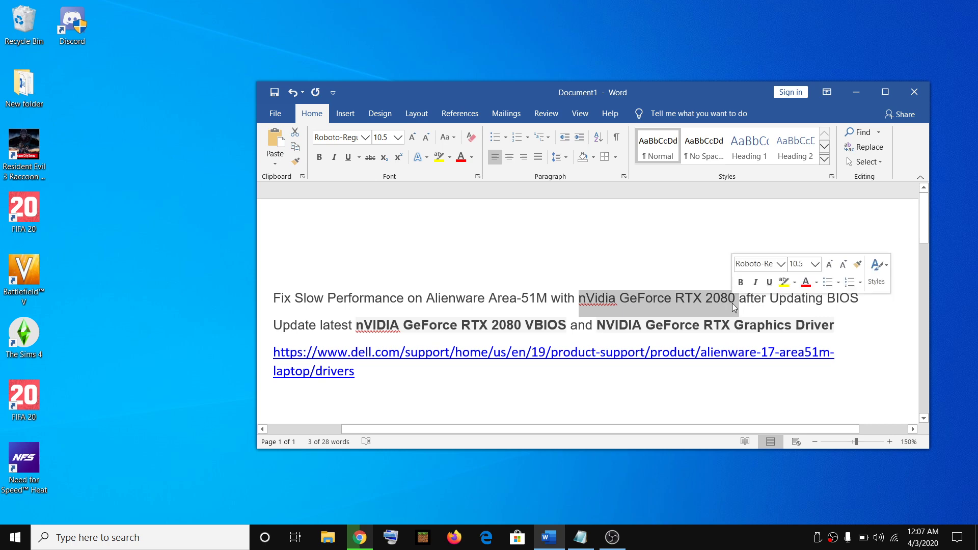
Highlight the driver names line, then select the Dell drivers link for copying
{"action": "left_click_drag", "start_coordinate": [285, 325], "coordinate": [794, 328]}
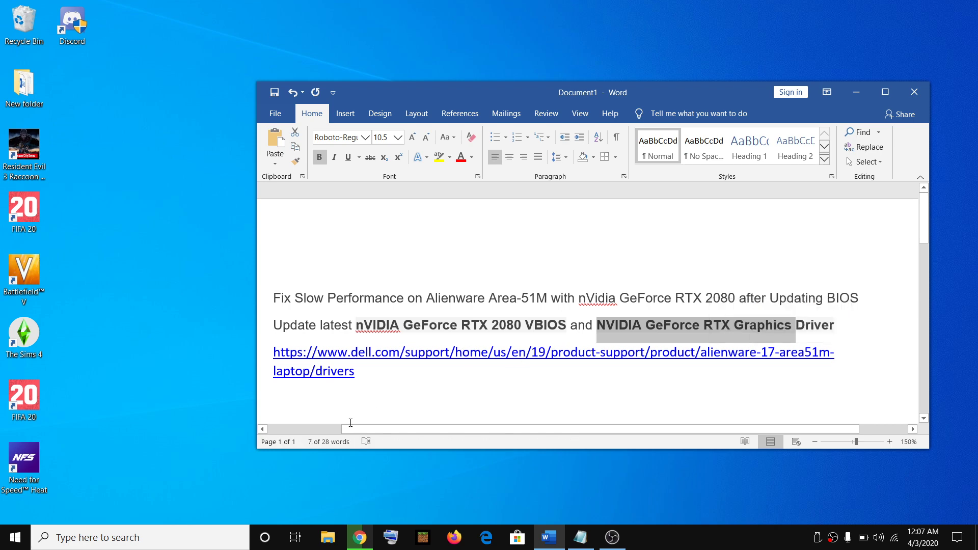
{"action": "left_click_drag", "start_coordinate": [369, 377], "coordinate": [277, 352]}
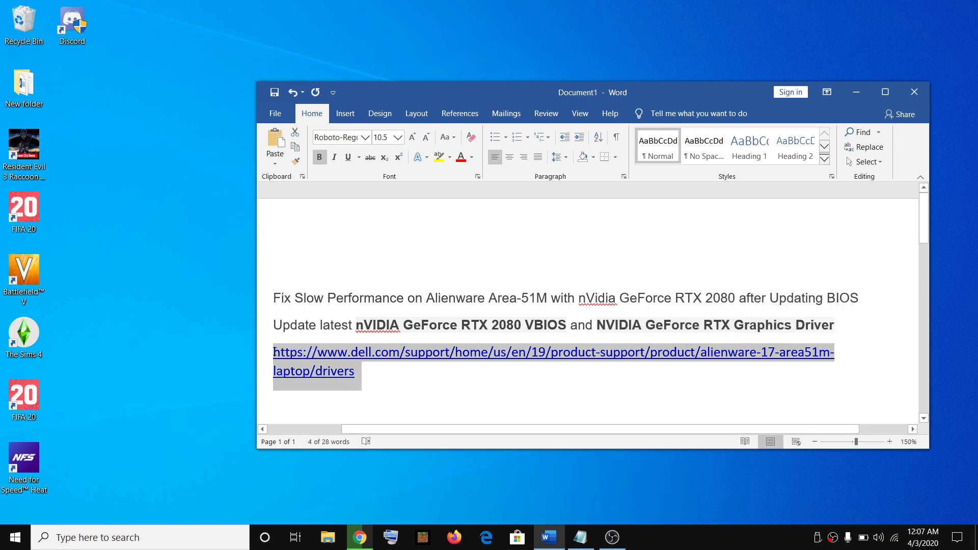
{"action": "right_click", "coordinate": [299, 357]}
Copy the Dell drivers link and open a new maximized Chrome window
{"action": "left_click", "coordinate": [326, 157]}
{"action": "right_click", "coordinate": [365, 541]}
{"action": "left_click", "coordinate": [304, 469]}
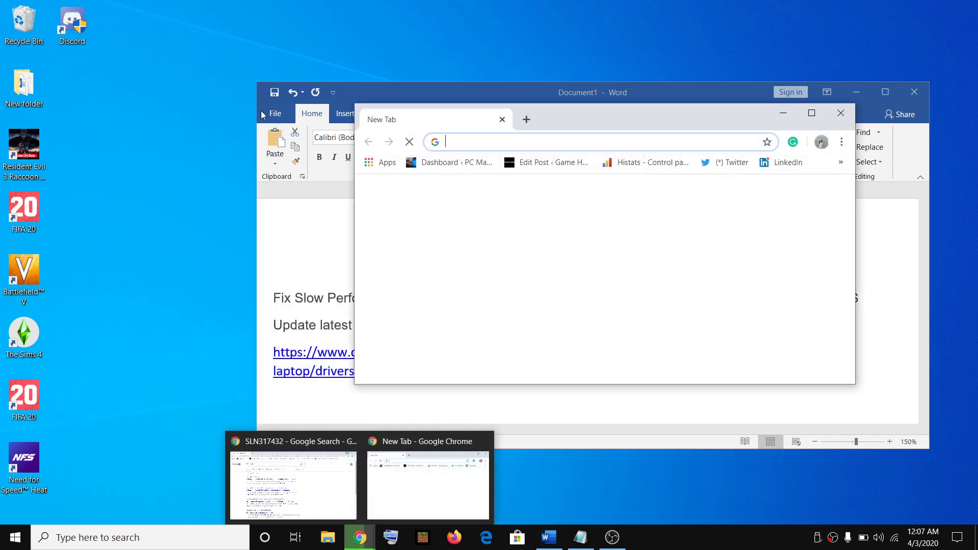
{"action": "left_click", "coordinate": [812, 113]}
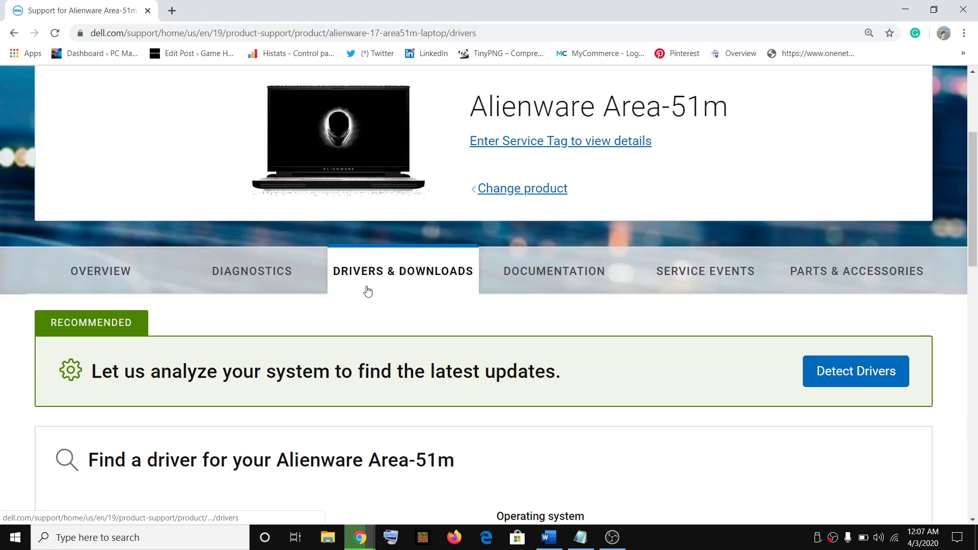
Filter the Dell drivers list to System Utilities and locate the RTX 2080 VBIOS entry
{"action": "scroll", "coordinate": [397, 275], "scroll_direction": "down", "scroll_amount": 6}
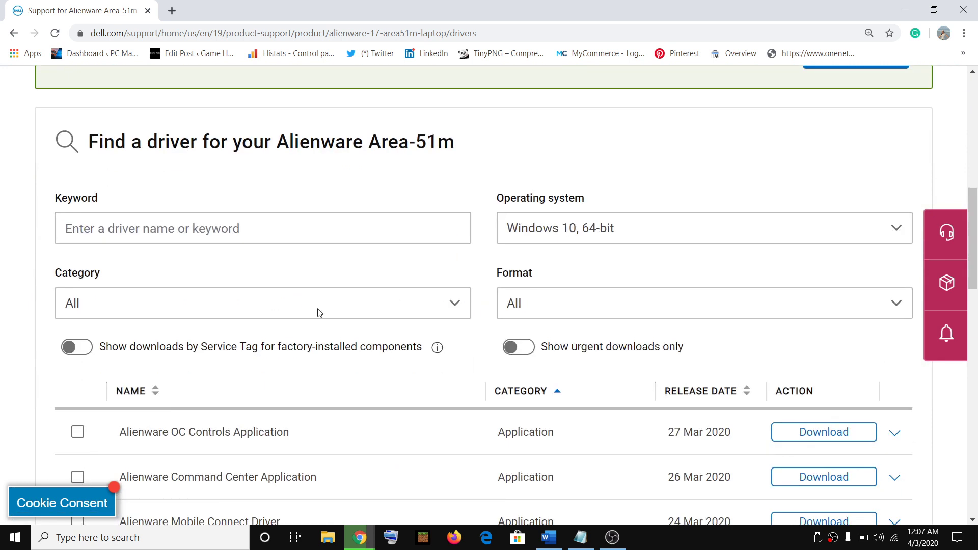
{"action": "left_click_drag", "start_coordinate": [55, 273], "coordinate": [124, 273]}
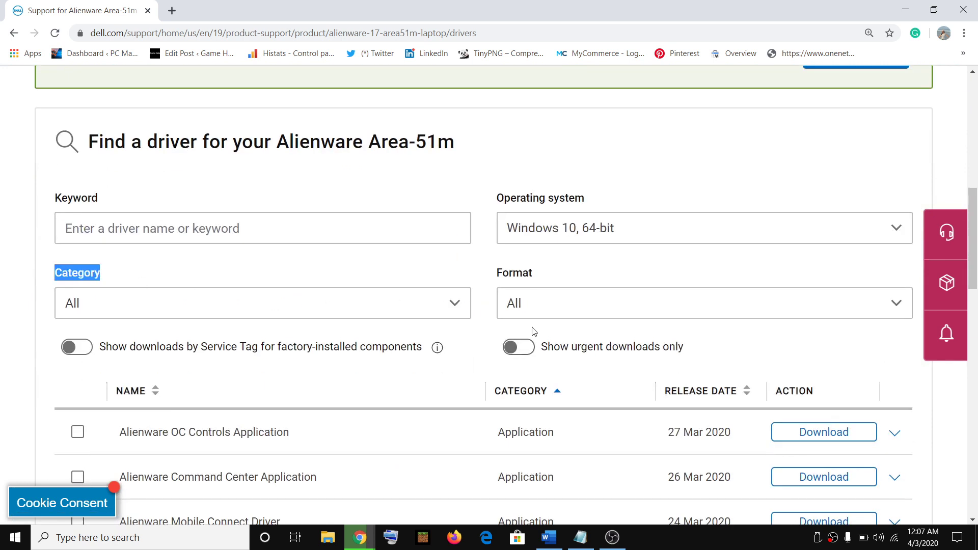
{"action": "left_click", "coordinate": [450, 315]}
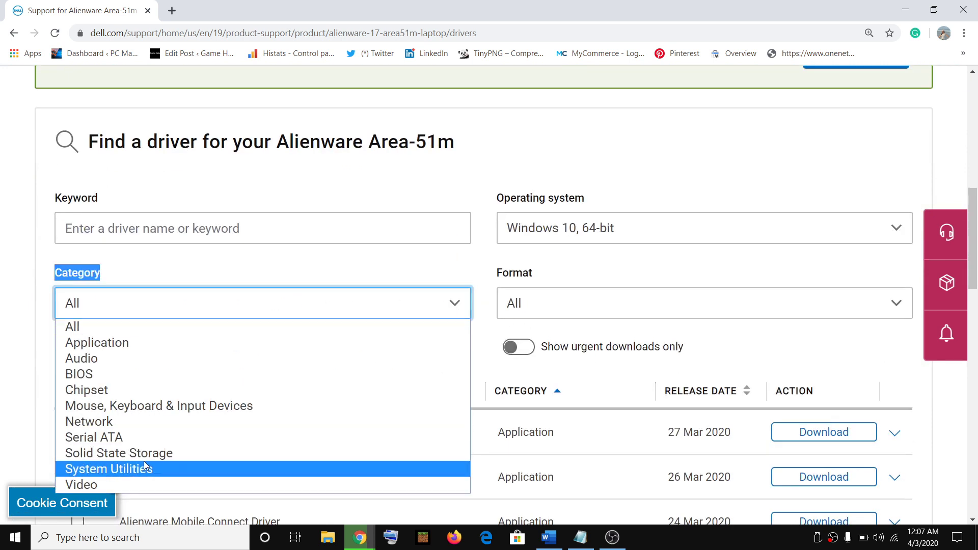
{"action": "left_click", "coordinate": [125, 464]}
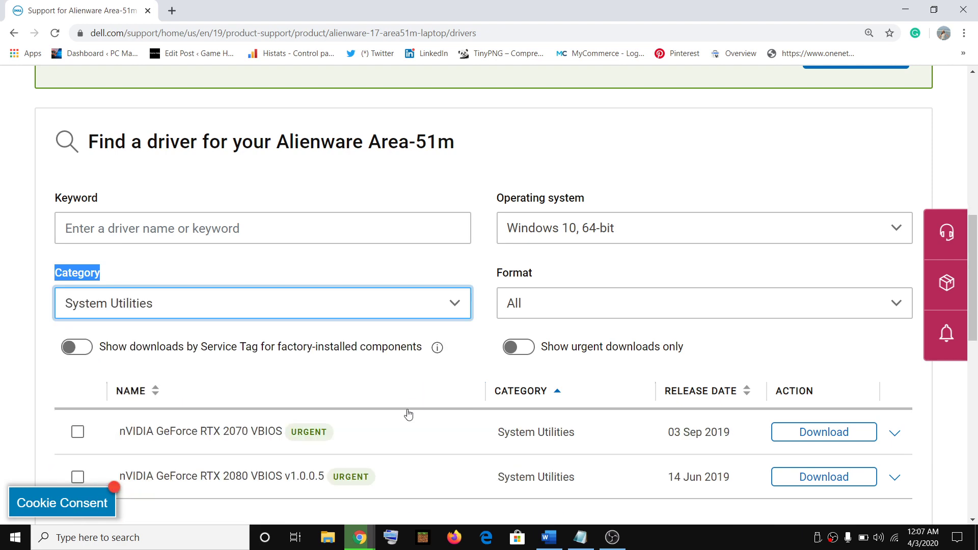
{"action": "scroll", "coordinate": [535, 414], "scroll_direction": "down", "scroll_amount": 3}
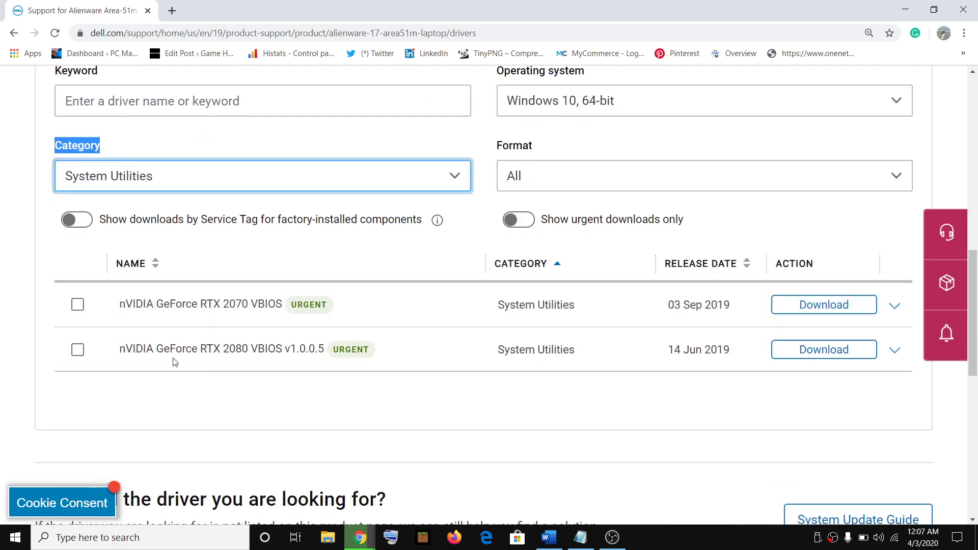
{"action": "left_click_drag", "start_coordinate": [116, 350], "coordinate": [280, 360]}
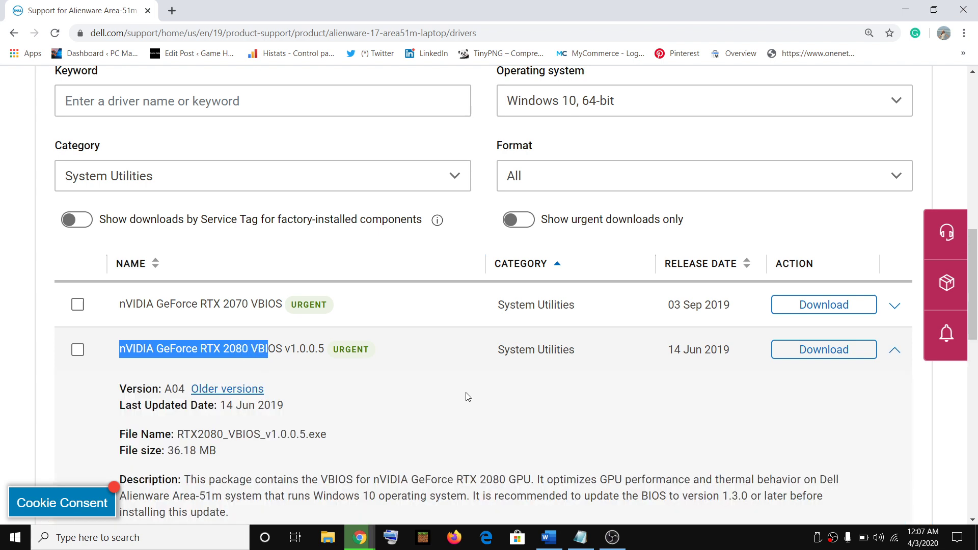
{"action": "scroll", "coordinate": [772, 420], "scroll_direction": "down", "scroll_amount": 1}
Download RTX2080_VBIOS_v1.0.0.5.exe, keep it past the warning, and review its name and description
{"action": "left_click", "coordinate": [836, 293]}
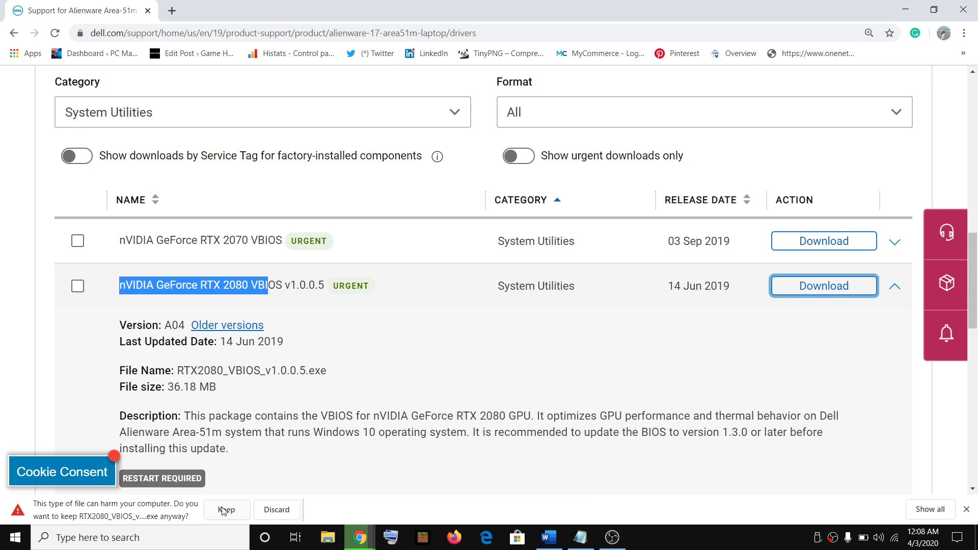
{"action": "left_click", "coordinate": [226, 509]}
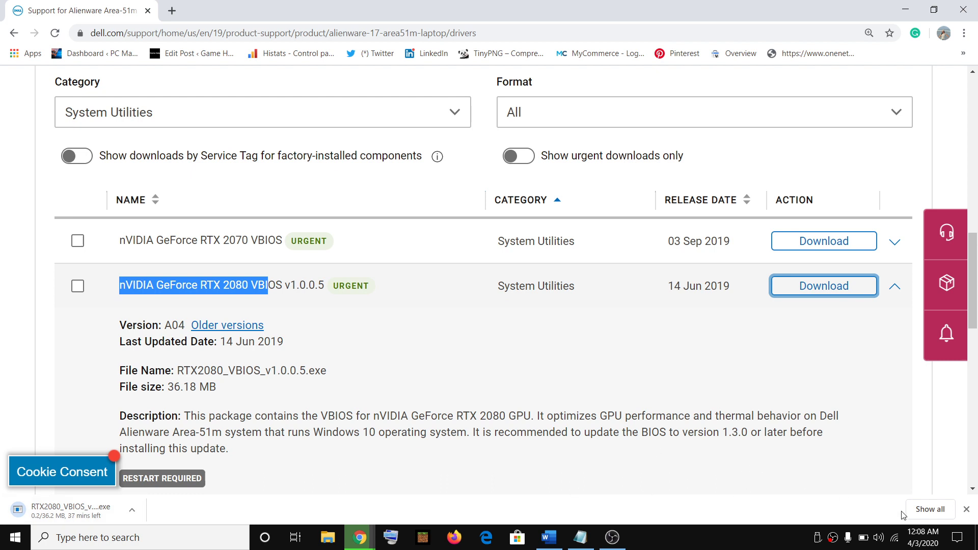
{"action": "left_click", "coordinate": [863, 537]}
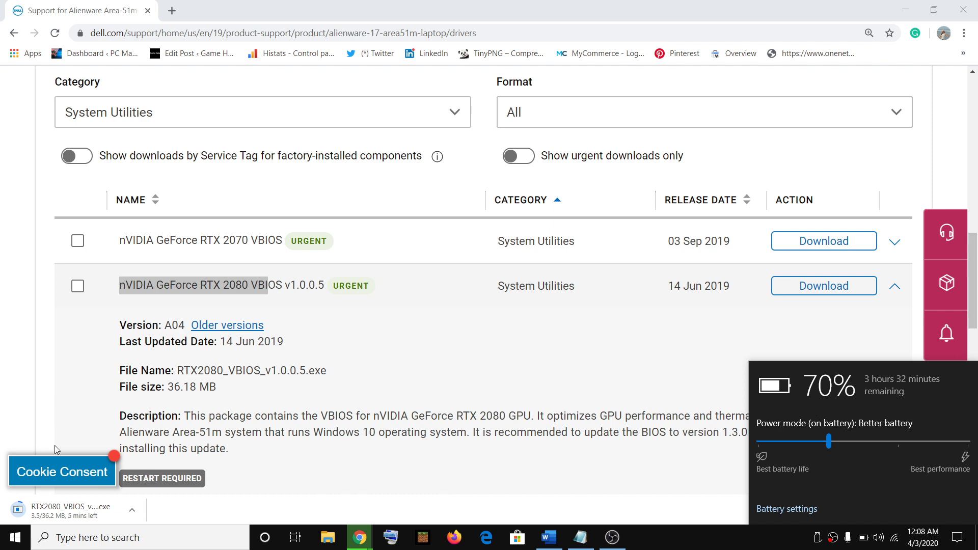
{"action": "left_click", "coordinate": [275, 501]}
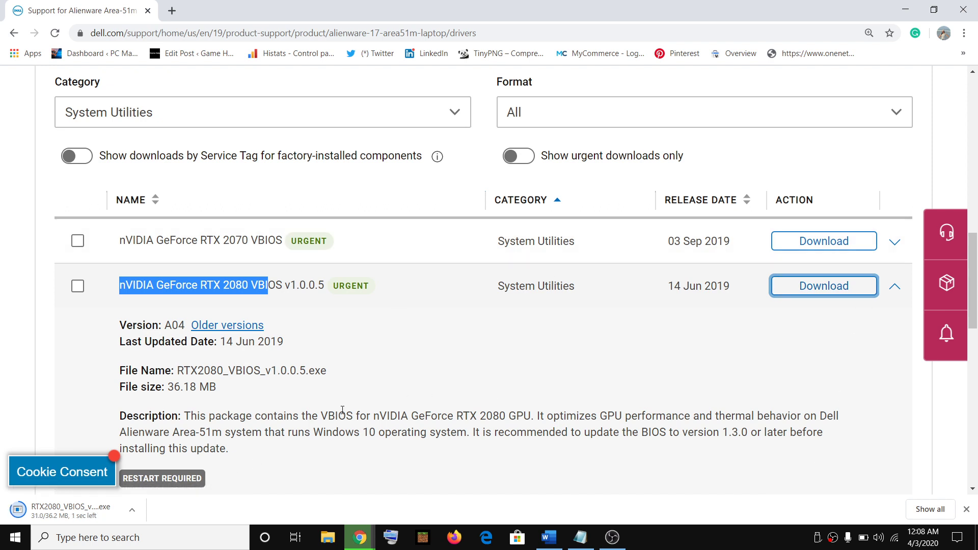
{"action": "left_click_drag", "start_coordinate": [228, 371], "coordinate": [260, 370]}
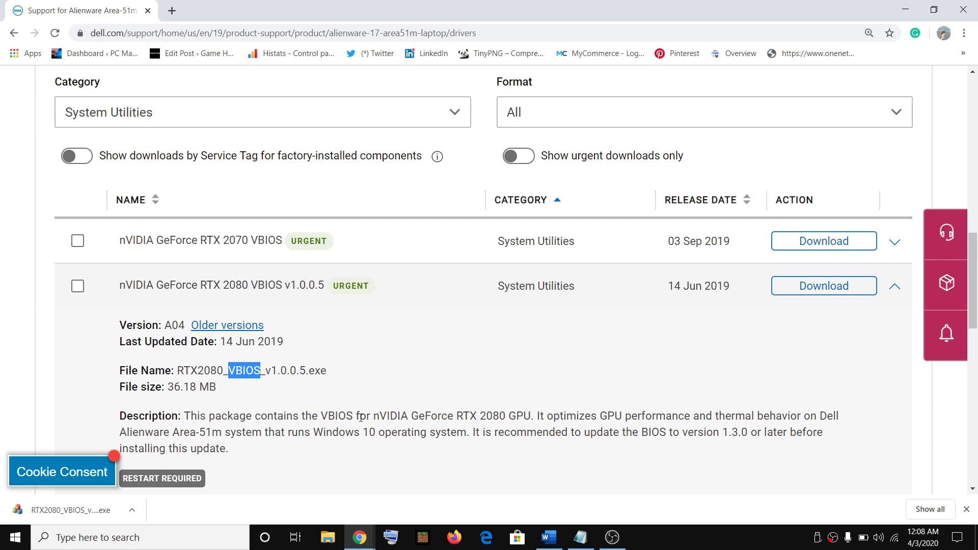
{"action": "left_click_drag", "start_coordinate": [418, 416], "coordinate": [643, 428]}
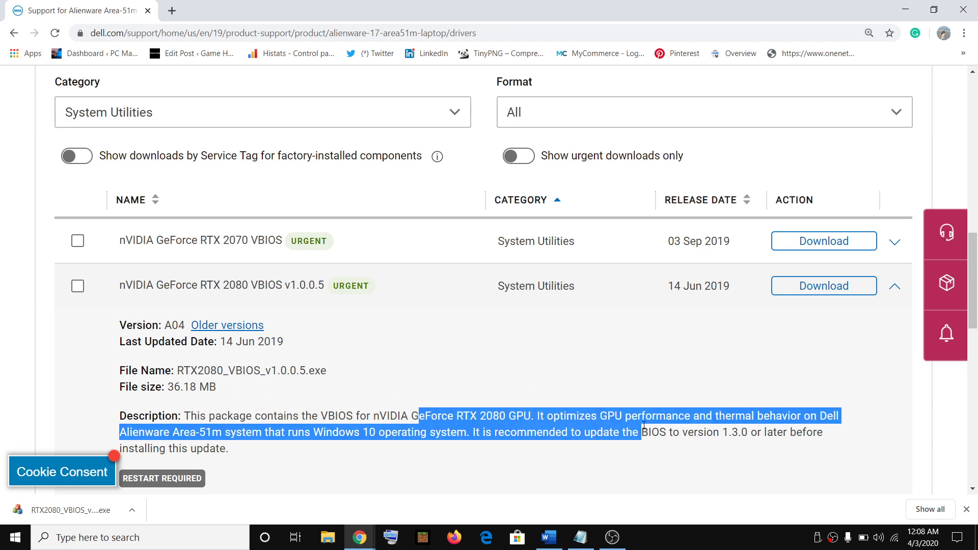
Filter the driver list to the Video category and find the NVIDIA GeForce RTX Series Graphics Driver
{"action": "scroll", "coordinate": [335, 330], "scroll_direction": "up", "scroll_amount": 2}
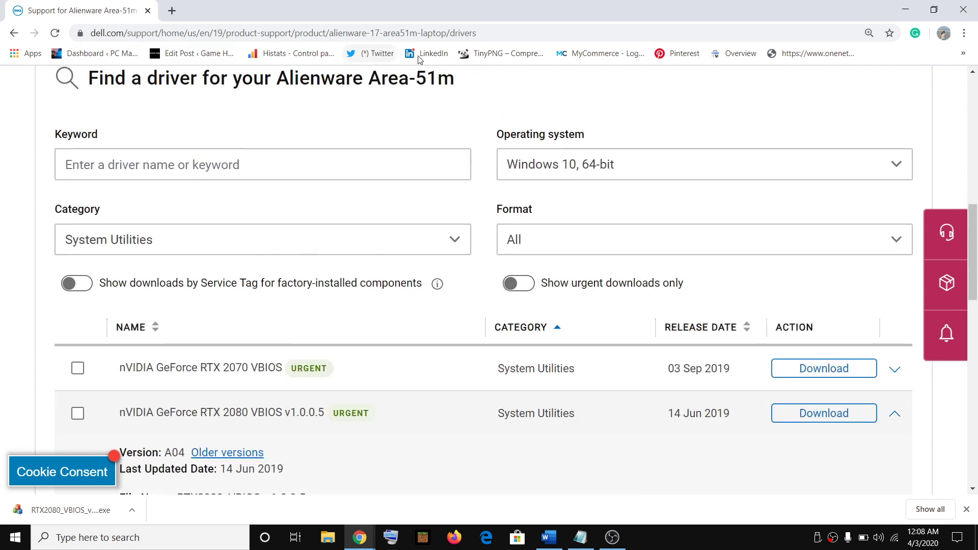
{"action": "scroll", "coordinate": [275, 250], "scroll_direction": "down", "scroll_amount": 1}
{"action": "left_click", "coordinate": [147, 178]}
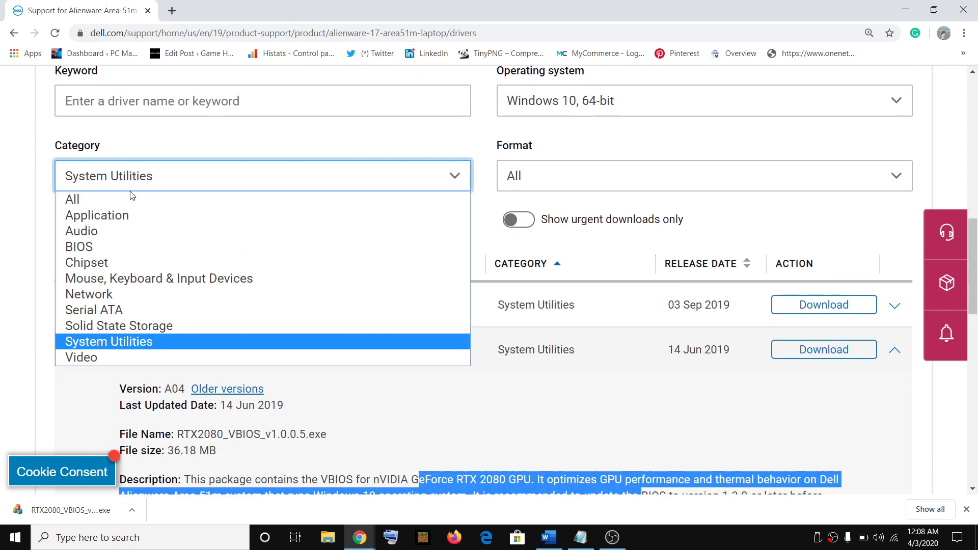
{"action": "left_click", "coordinate": [97, 360]}
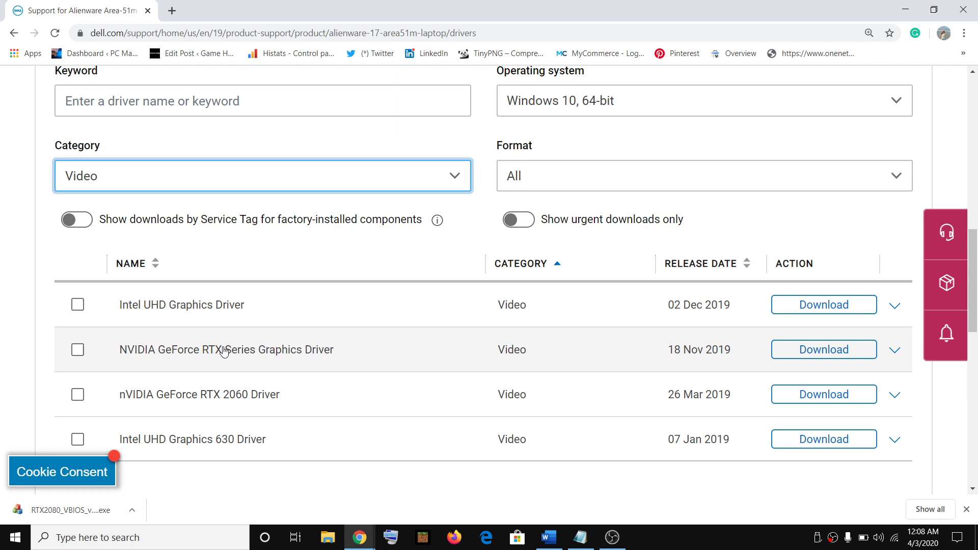
{"action": "scroll", "coordinate": [376, 387], "scroll_direction": "down", "scroll_amount": 1}
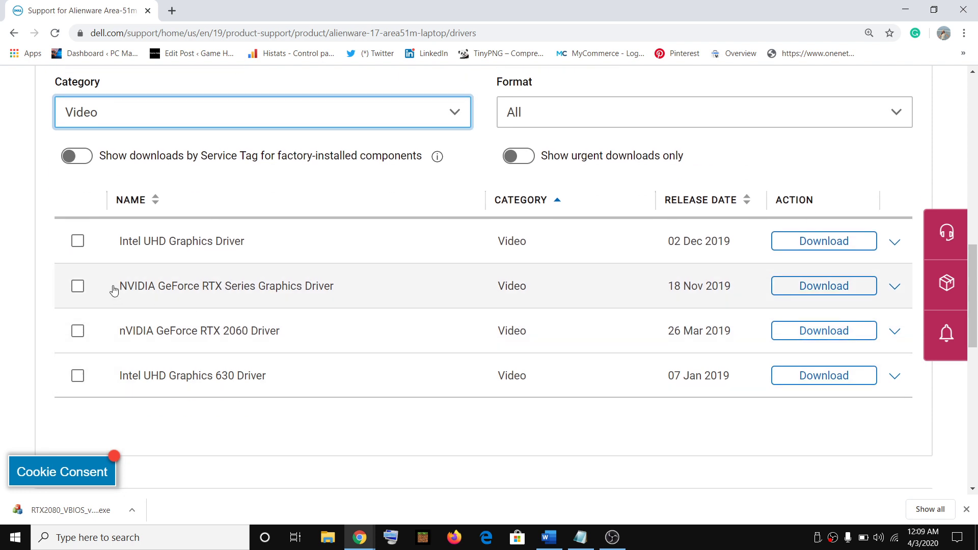
{"action": "left_click_drag", "start_coordinate": [116, 286], "coordinate": [338, 300]}
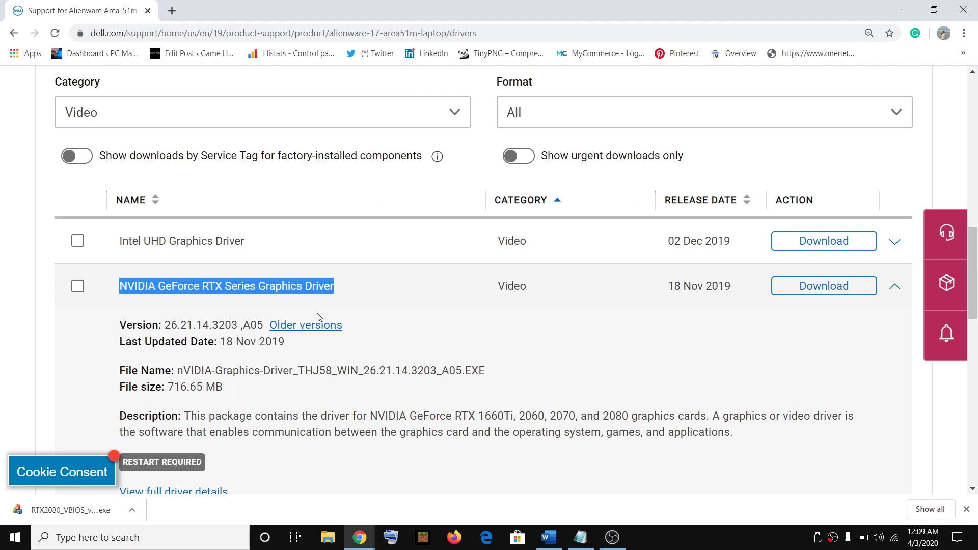
Expand the NVIDIA RTX driver's details (26.21.14.3203 A05) and review its supported card models
{"action": "left_click", "coordinate": [285, 295]}
{"action": "scroll", "coordinate": [299, 305], "scroll_direction": "down", "scroll_amount": 1}
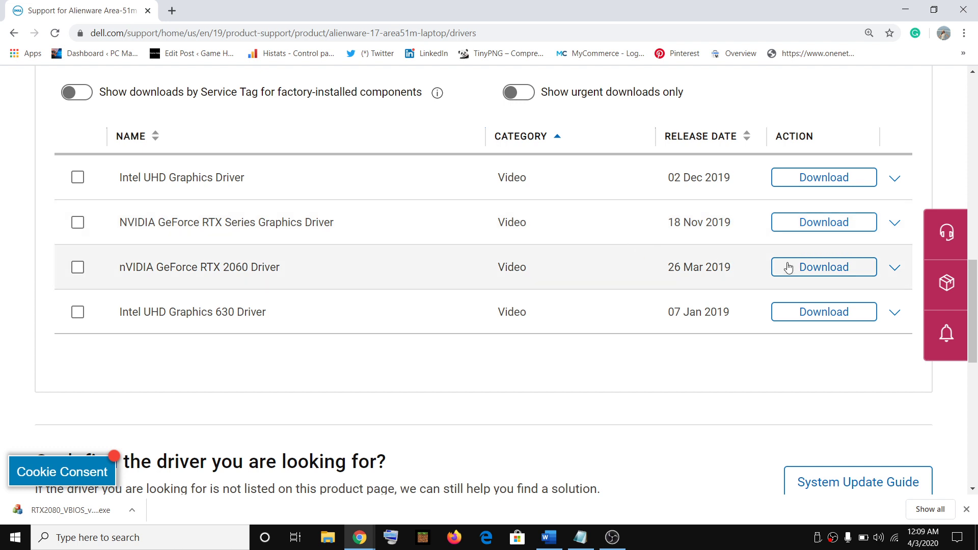
{"action": "left_click", "coordinate": [894, 223]}
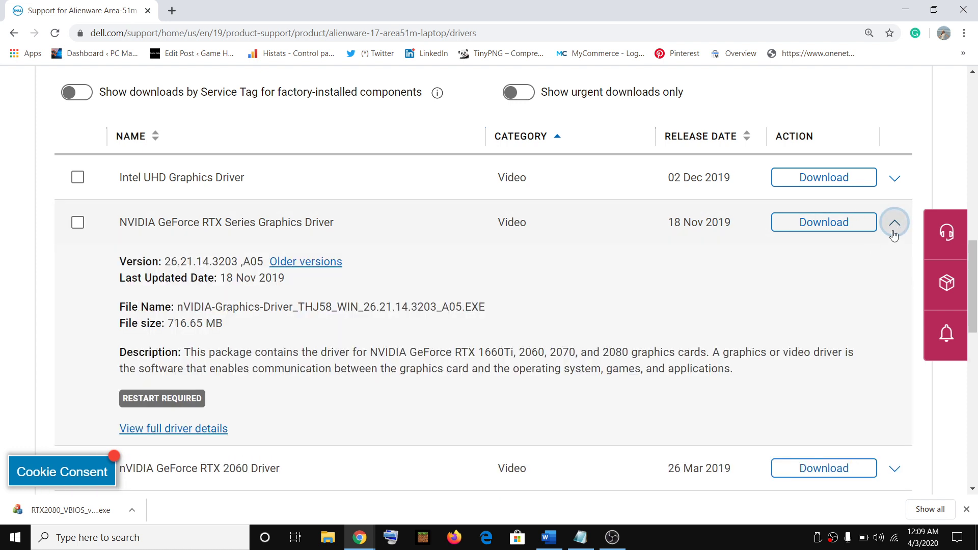
{"action": "left_click_drag", "start_coordinate": [200, 357], "coordinate": [510, 352]}
{"action": "left_click_drag", "start_coordinate": [524, 351], "coordinate": [679, 352]}
{"action": "left_click", "coordinate": [604, 357]}
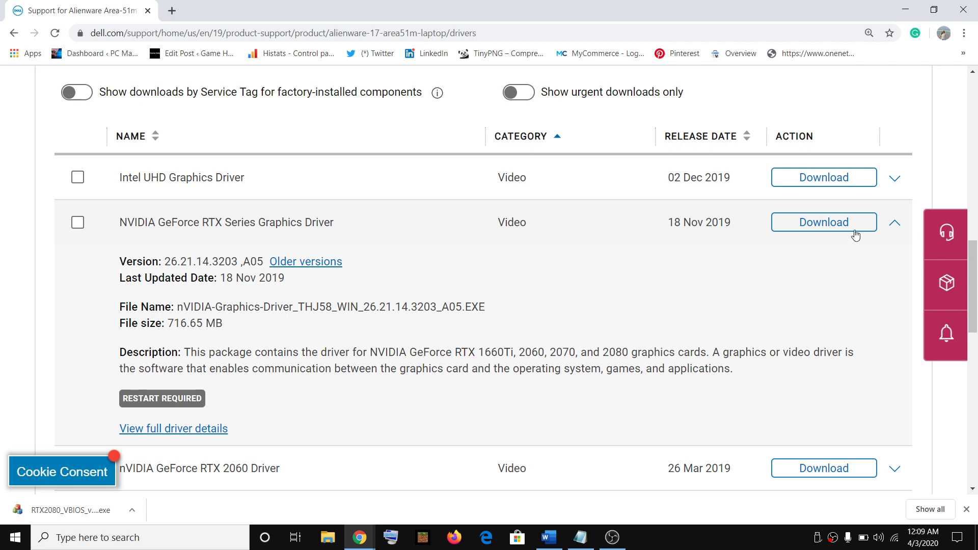
Download the NVIDIA RTX Series Graphics Driver, keep the flagged installer, then minimize Chrome
{"action": "left_click", "coordinate": [797, 226]}
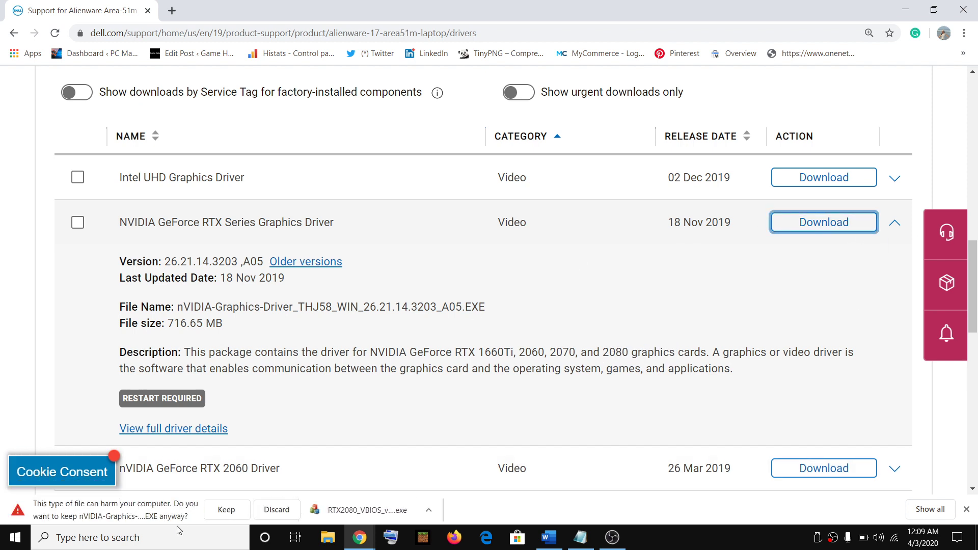
{"action": "left_click", "coordinate": [222, 511]}
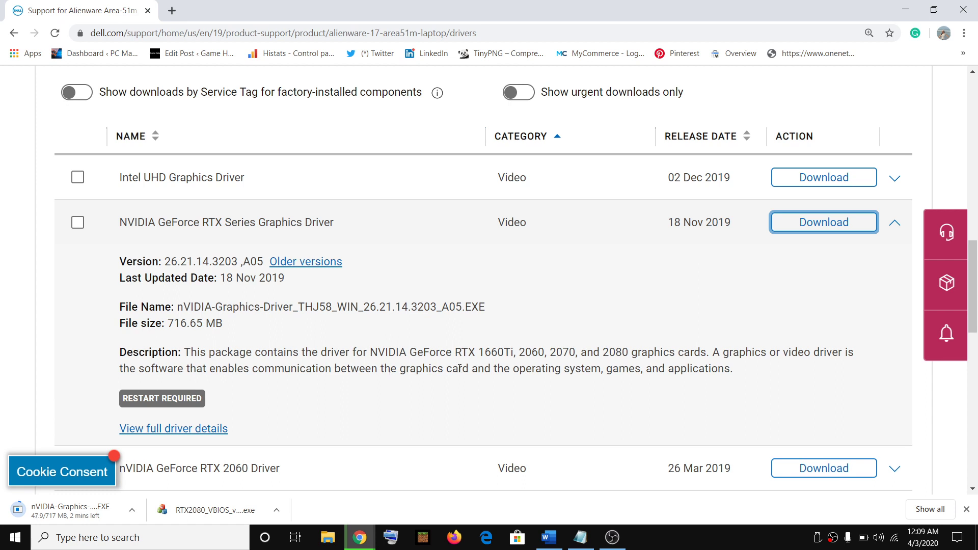
{"action": "left_click_drag", "start_coordinate": [602, 349], "coordinate": [691, 349]}
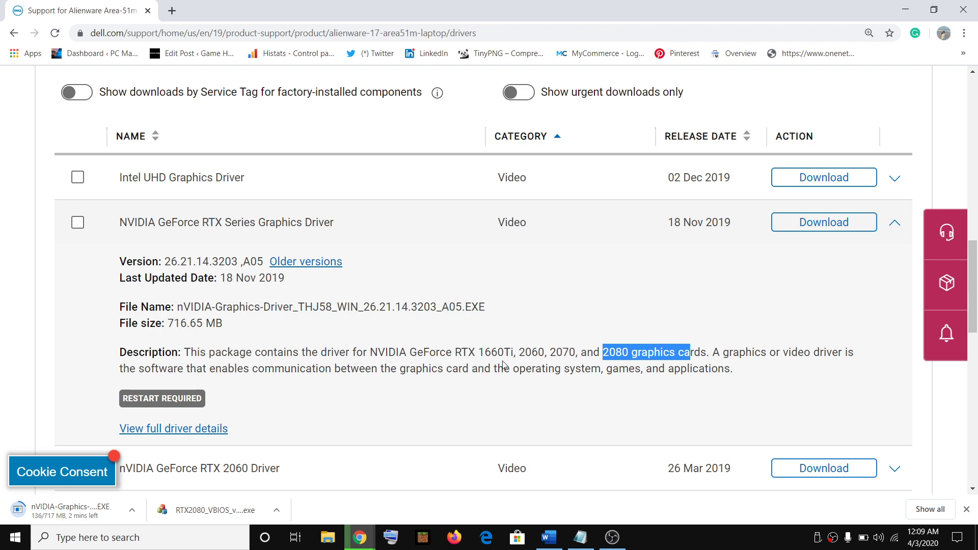
{"action": "left_click", "coordinate": [905, 11]}
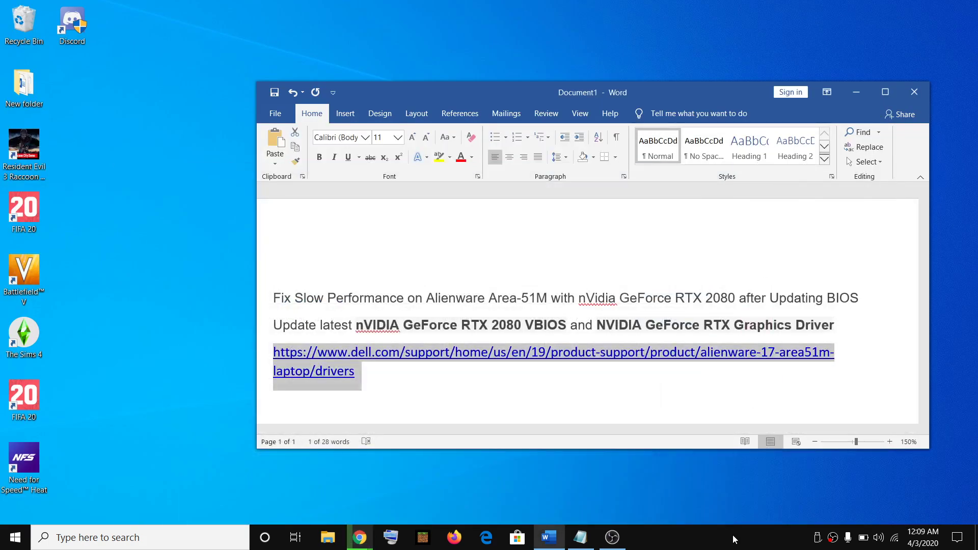
{"action": "left_click", "coordinate": [735, 540]}
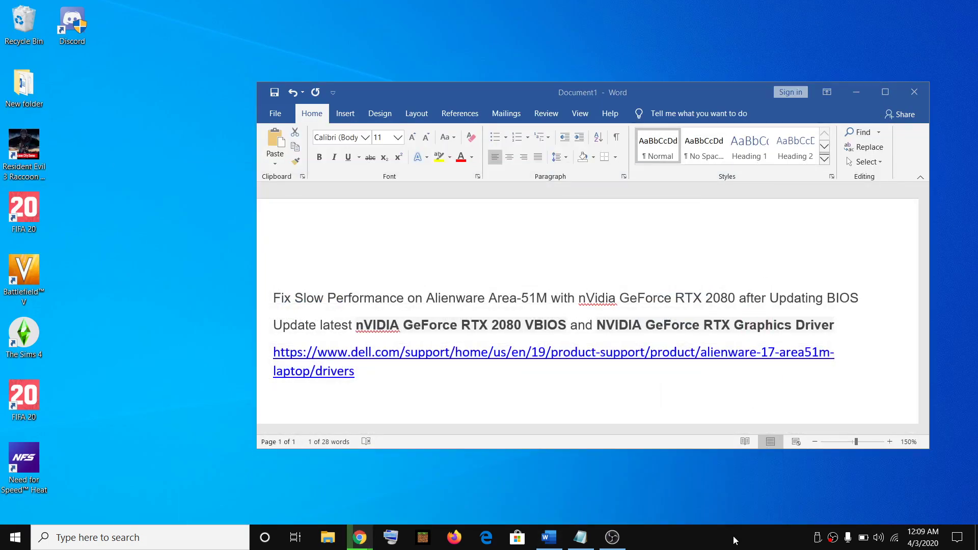